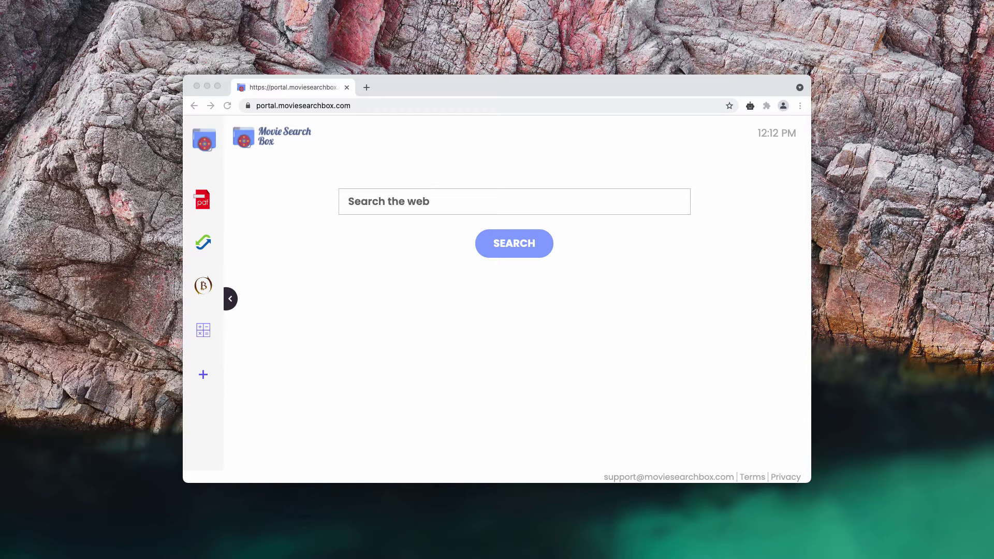
{"action": "left_click", "coordinate": [439, 89]}
{"action": "left_click", "coordinate": [516, 85]}
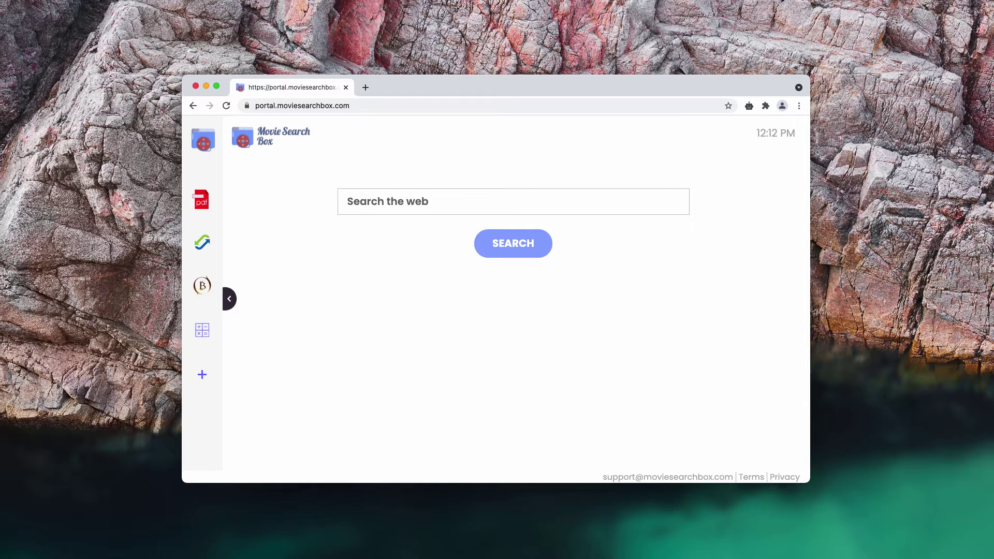
Step: Run a web search for "сфк" from the Movie Search Box page
{"action": "left_click", "coordinate": [503, 205]}
{"action": "type", "text": "сфк"}
{"action": "key", "text": "Return"}
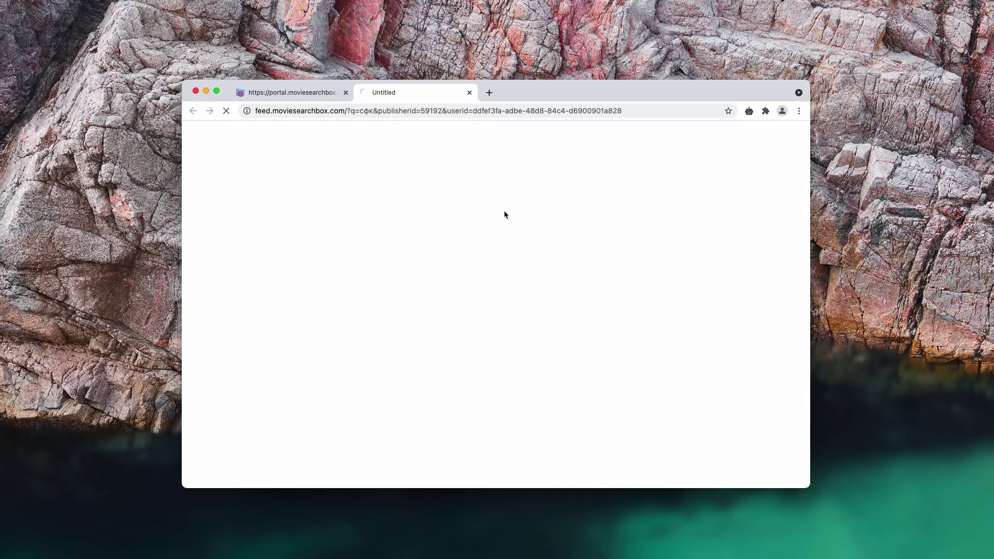
Step: Return to the Movie Search Box page, search for "car" and view its results page
{"action": "left_click", "coordinate": [310, 97]}
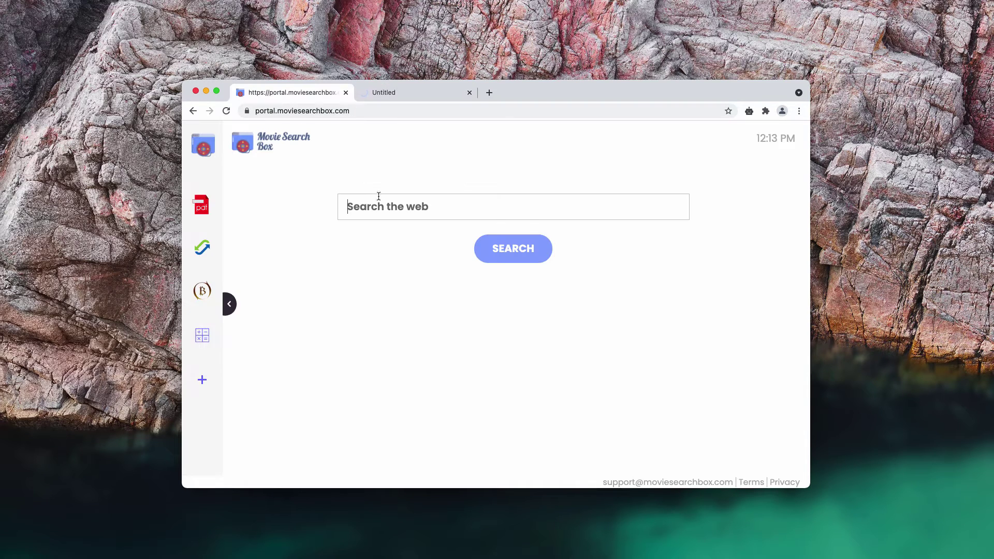
{"action": "type", "text": "car"}
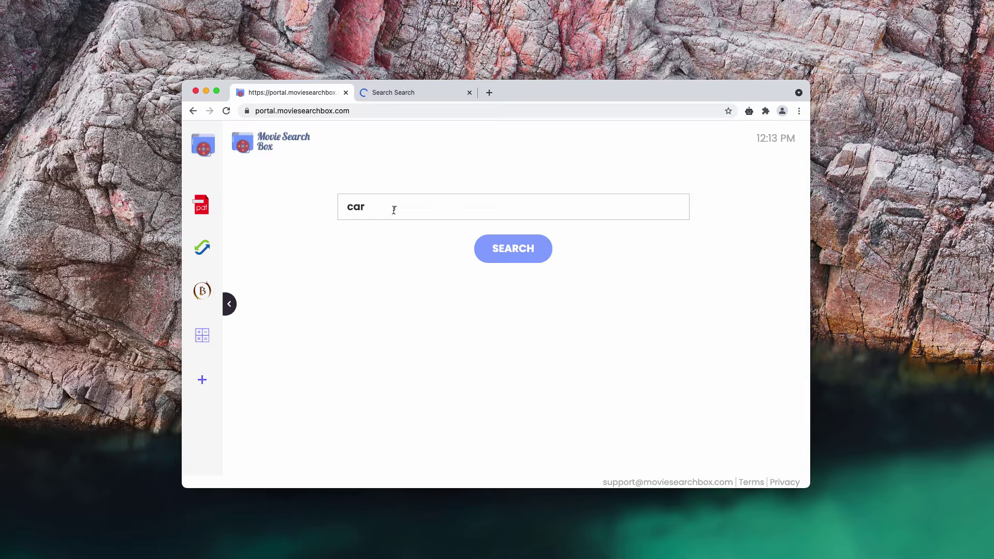
{"action": "key", "text": "Return"}
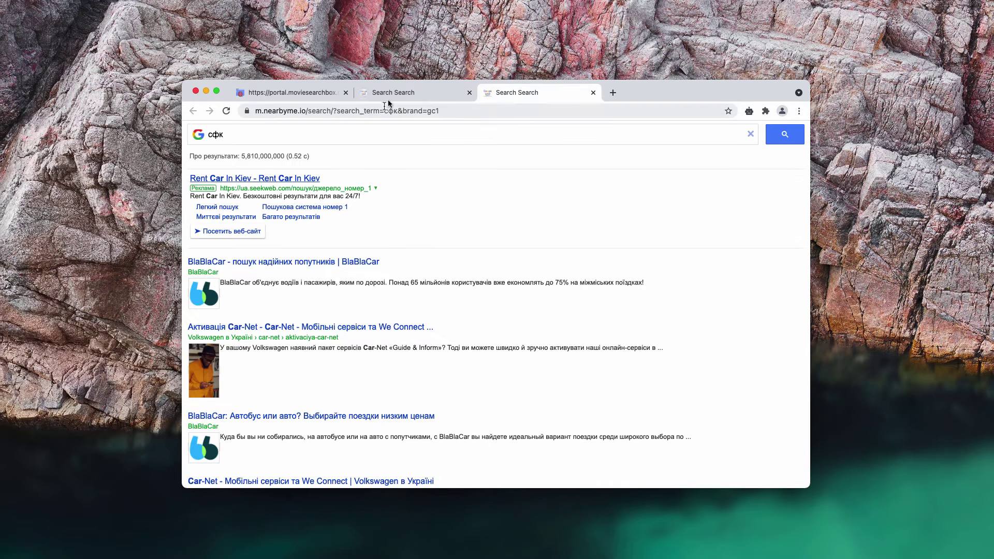
{"action": "left_click", "coordinate": [389, 98]}
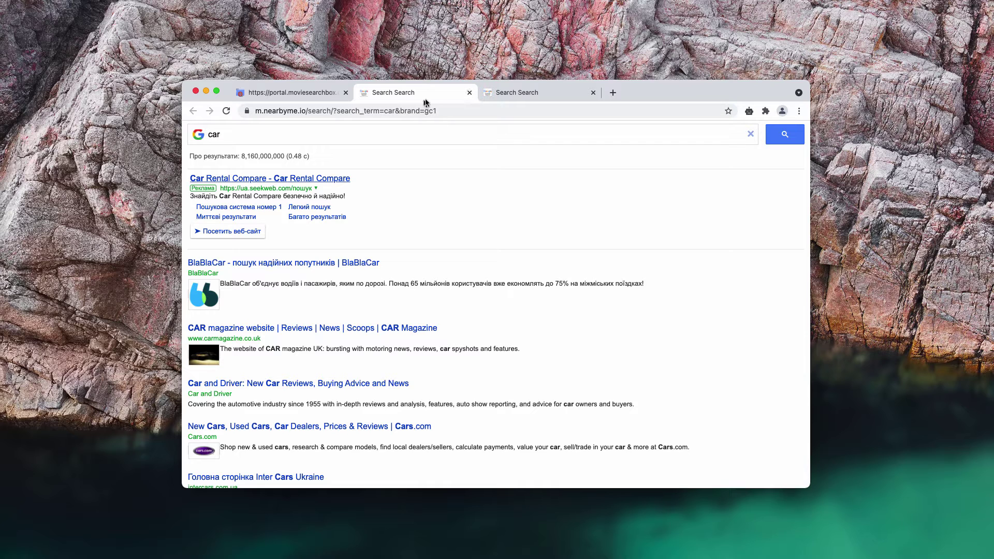
Step: Close both search result pages, leaving only the Movie Search Box page open
{"action": "left_click", "coordinate": [471, 94]}
{"action": "left_click", "coordinate": [470, 94]}
{"action": "left_click_drag", "start_coordinate": [442, 95], "coordinate": [438, 94]}
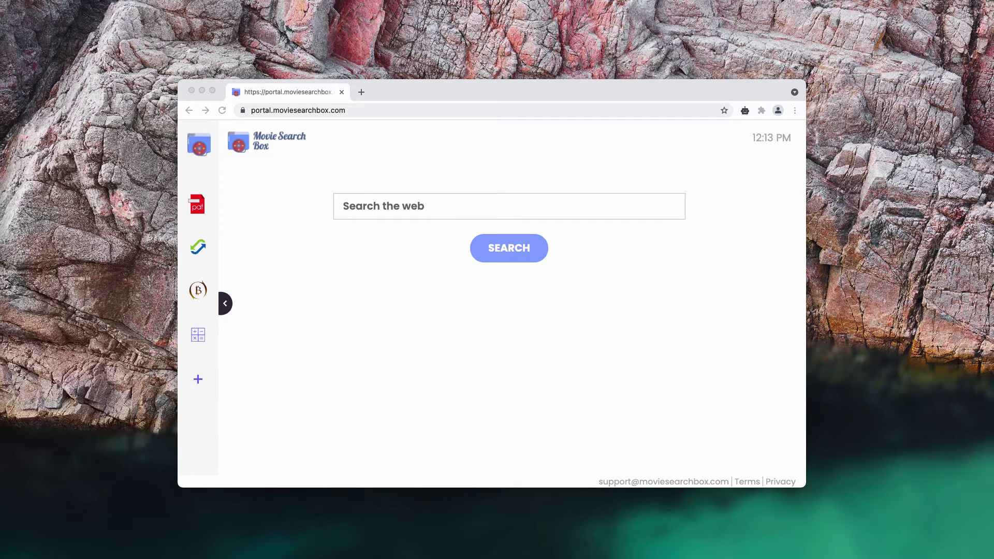
{"action": "left_click", "coordinate": [526, 93]}
{"action": "left_click_drag", "start_coordinate": [506, 97], "coordinate": [499, 97]}
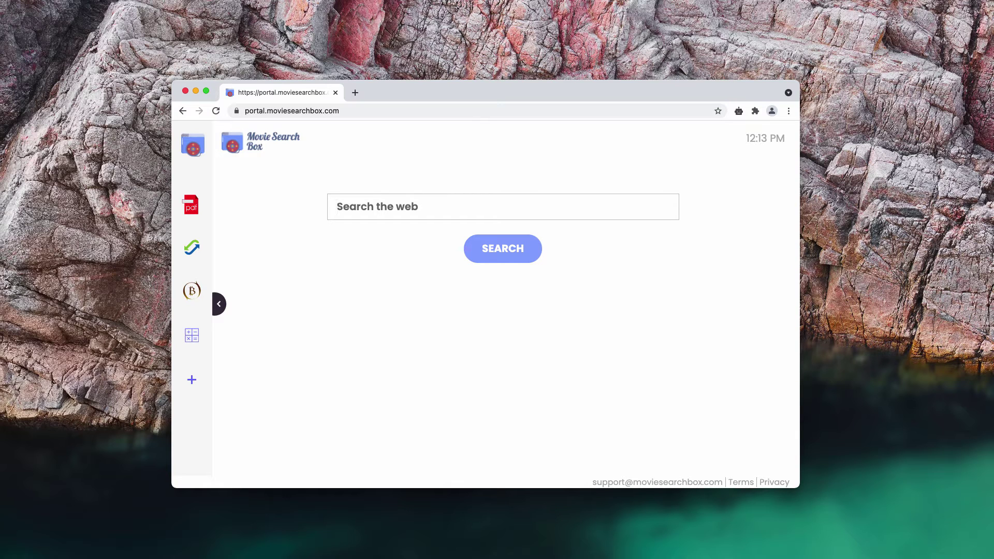
{"action": "left_click_drag", "start_coordinate": [598, 94], "coordinate": [597, 95]}
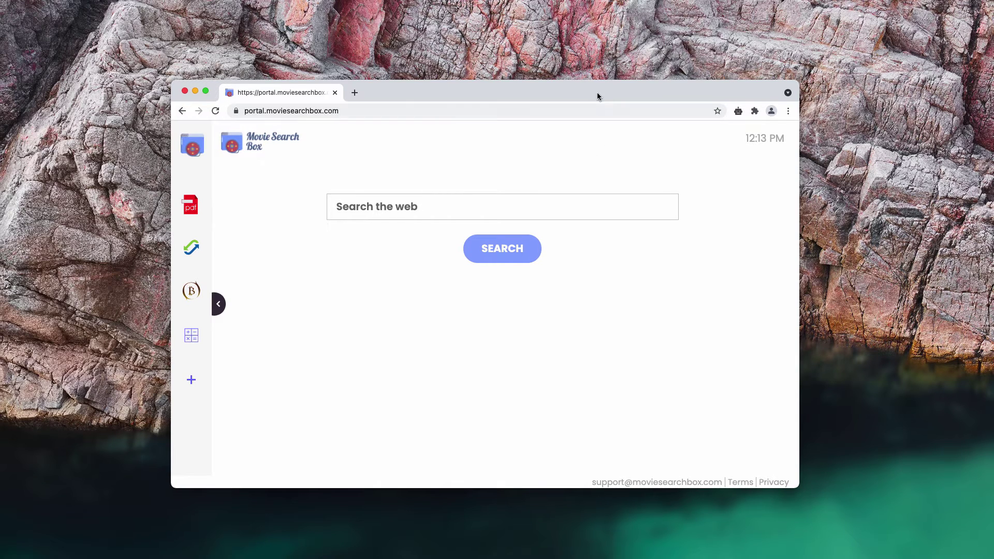
Step: Open the browser's Extensions page to review the installed extensions
{"action": "left_click", "coordinate": [789, 111]}
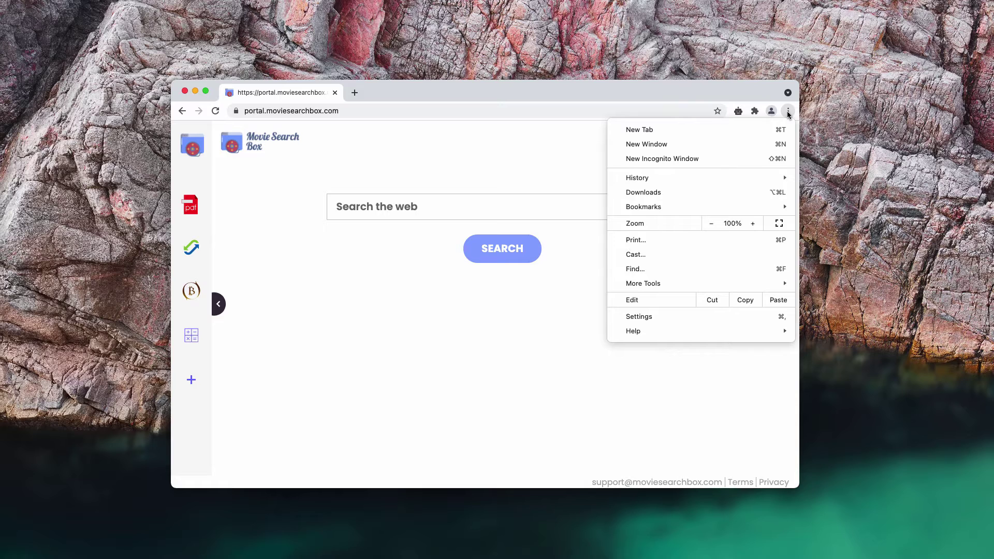
{"action": "mouse_move", "coordinate": [708, 283]}
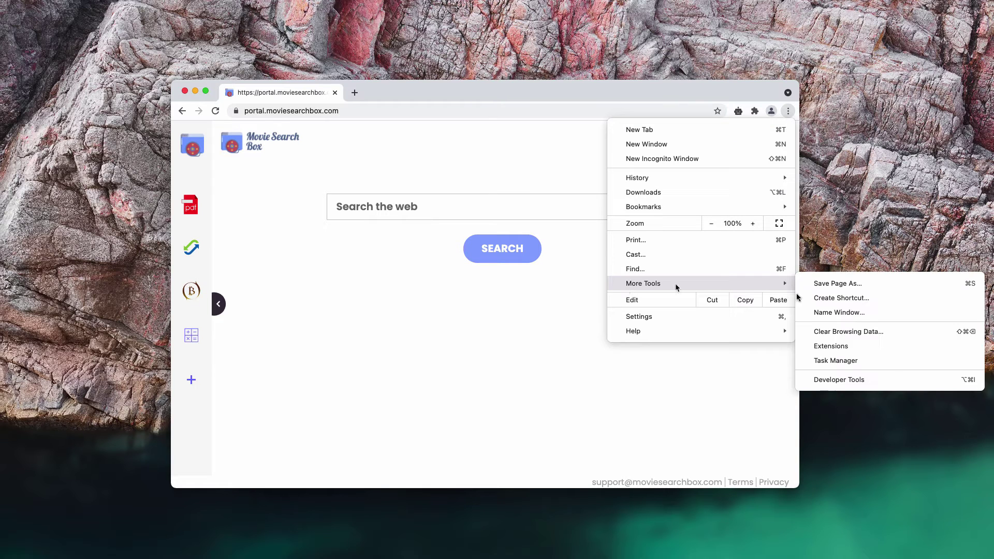
{"action": "left_click", "coordinate": [869, 347]}
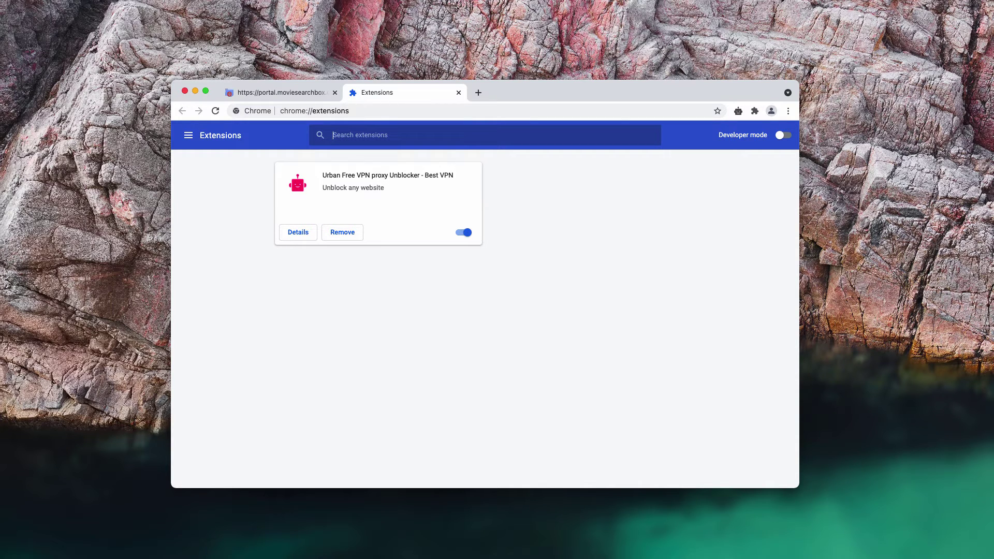
Step: Load combocleaner.com in place of the Extensions page and close the Movie Search Box page
{"action": "left_click", "coordinate": [436, 111]}
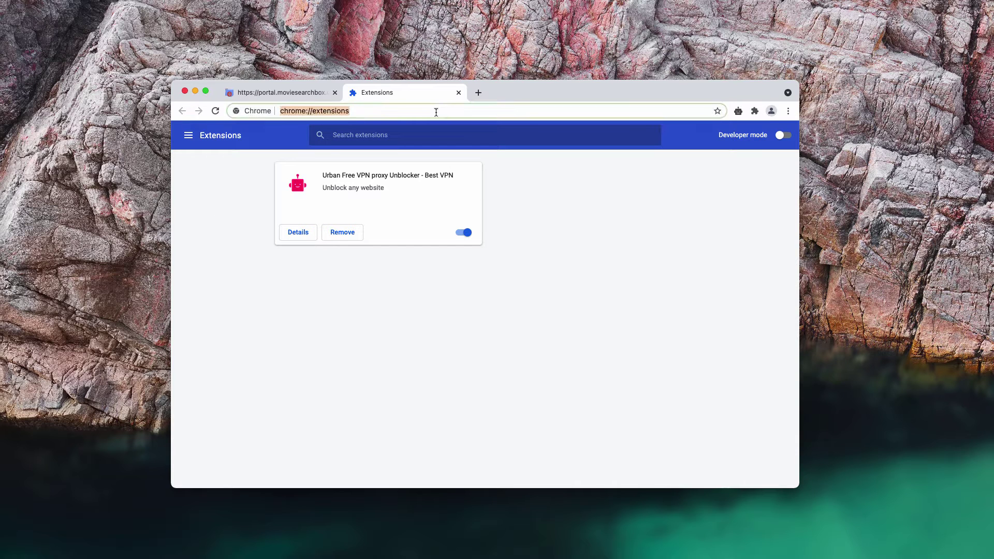
{"action": "type", "text": "combocleaner.com"}
{"action": "key", "text": "Return"}
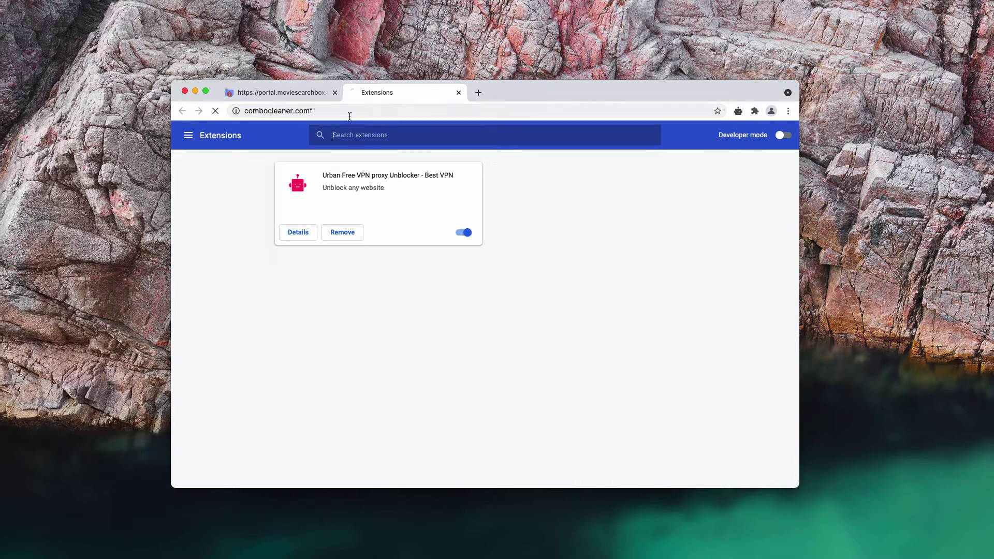
{"action": "left_click", "coordinate": [334, 93]}
{"action": "left_click_drag", "start_coordinate": [441, 94], "coordinate": [438, 101]}
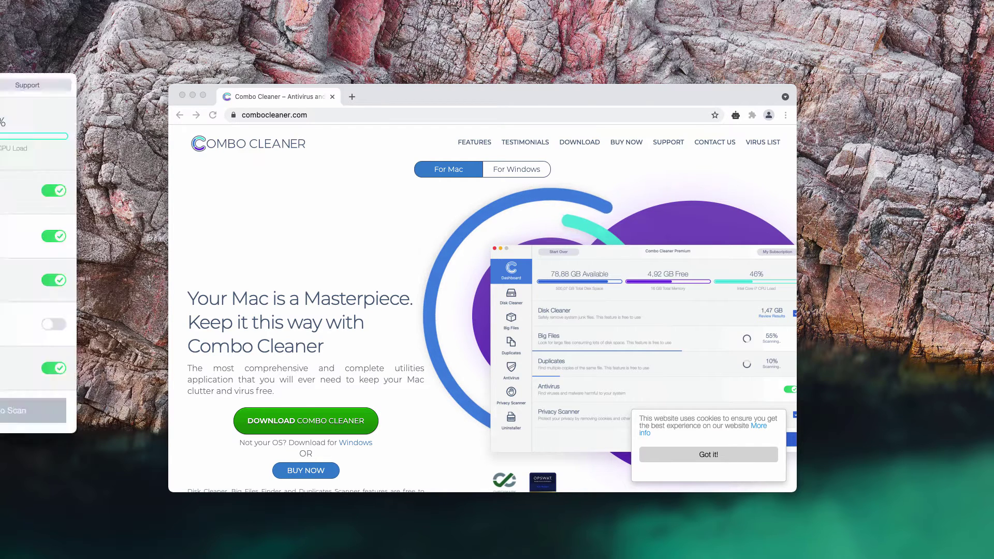
Step: Bring the Combo Cleaner window to the middle of the desktop and open its Antivirus scan results for review
{"action": "left_click_drag", "start_coordinate": [0, 88], "coordinate": [487, 154]}
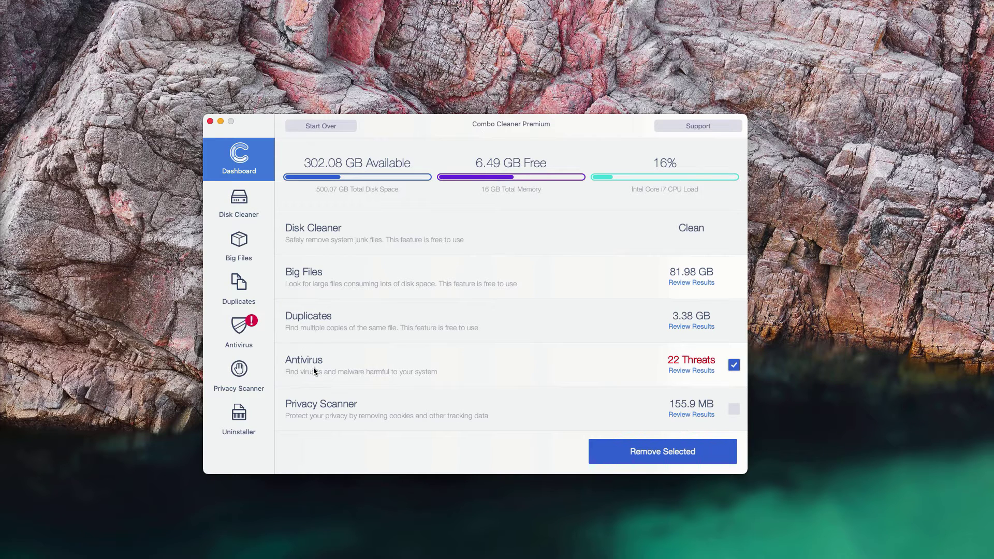
{"action": "left_click", "coordinate": [703, 370]}
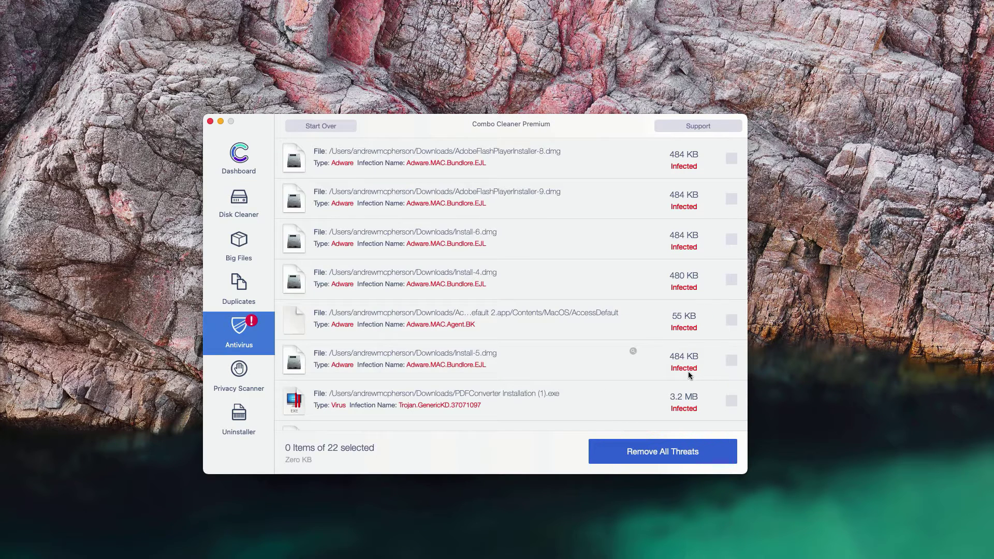
Step: Locate the infected AdobeFlashPlayerInstaller-8.dmg in Finder from the threat list, move it to the Trash and return to Combo Cleaner
{"action": "left_click_drag", "start_coordinate": [546, 134], "coordinate": [547, 130]}
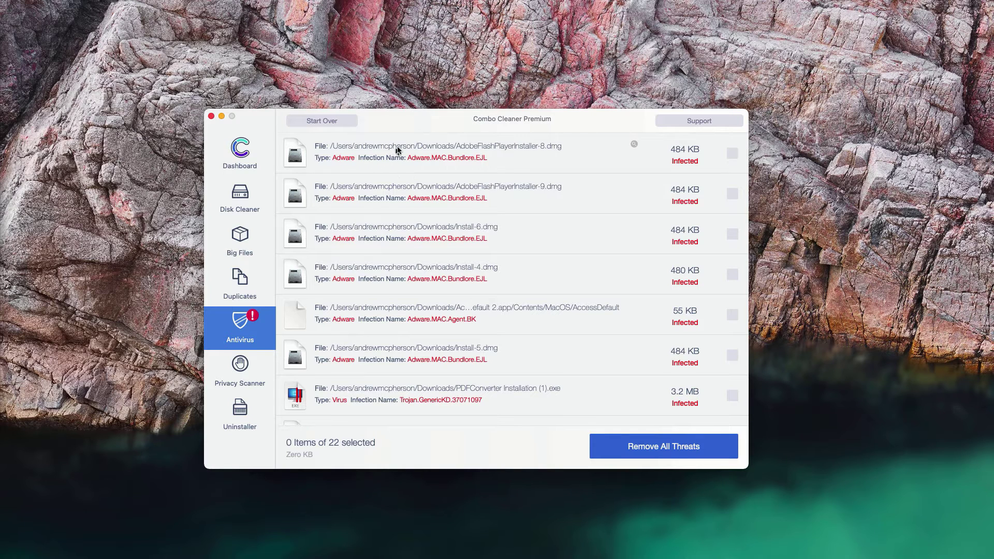
{"action": "left_click", "coordinate": [635, 147]}
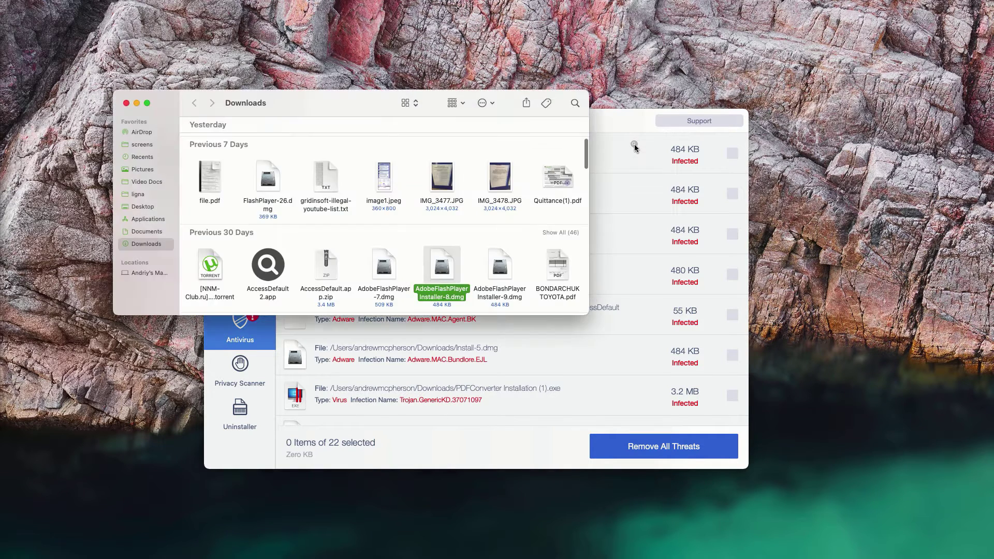
{"action": "scroll", "coordinate": [404, 188], "scroll_direction": "down", "scroll_amount": 1}
{"action": "scroll", "coordinate": [404, 188], "scroll_direction": "down", "scroll_amount": 2}
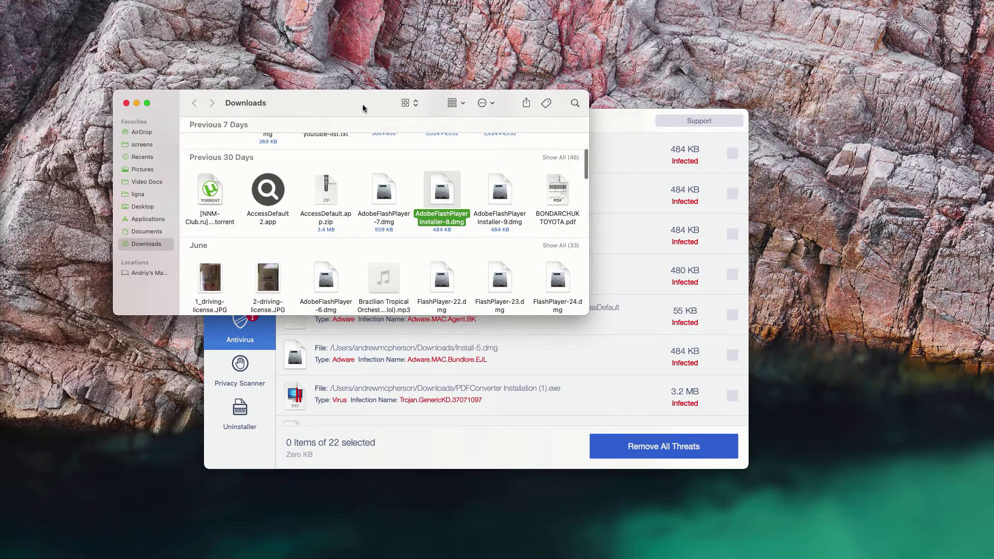
{"action": "right_click", "coordinate": [442, 197]}
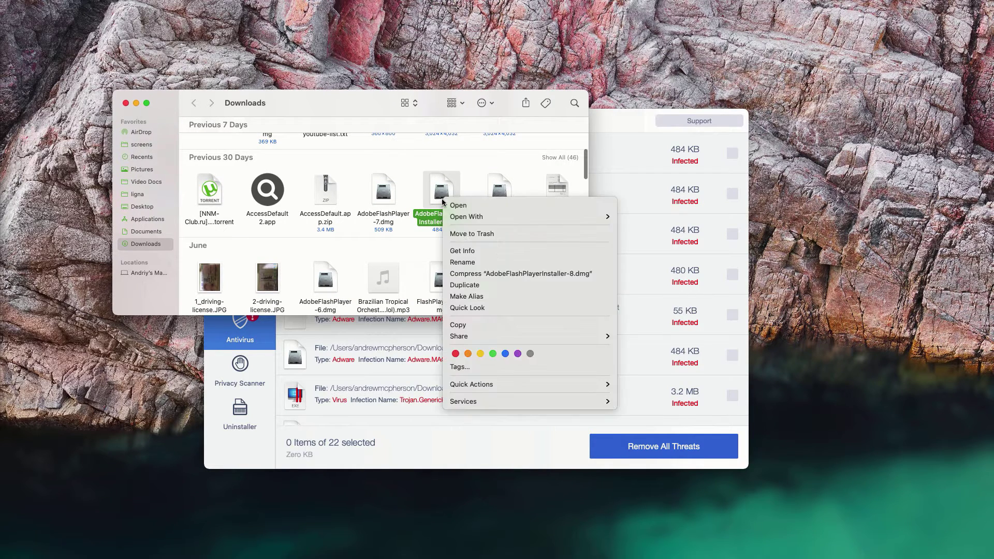
{"action": "left_click", "coordinate": [461, 231]}
{"action": "left_click", "coordinate": [125, 103]}
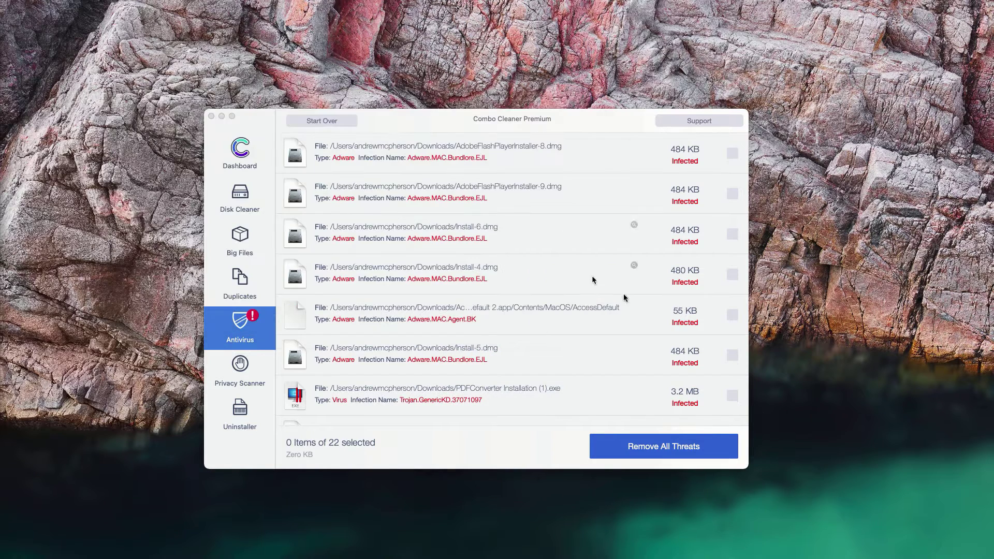
{"action": "left_click", "coordinate": [575, 129]}
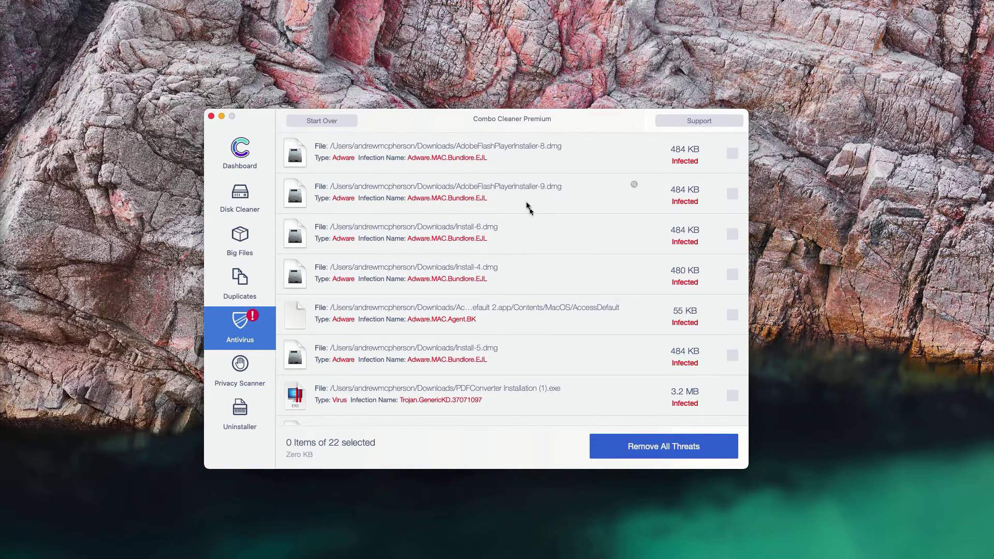